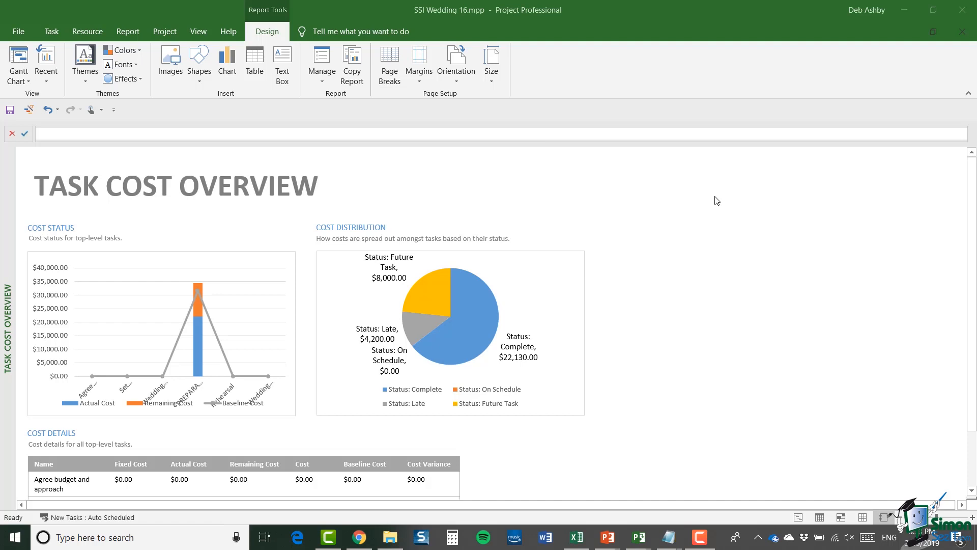
- Apply the DA Gantt Chart view to SSI Wedding 16 from the More Views list
{"action": "left_click", "coordinate": [200, 31]}
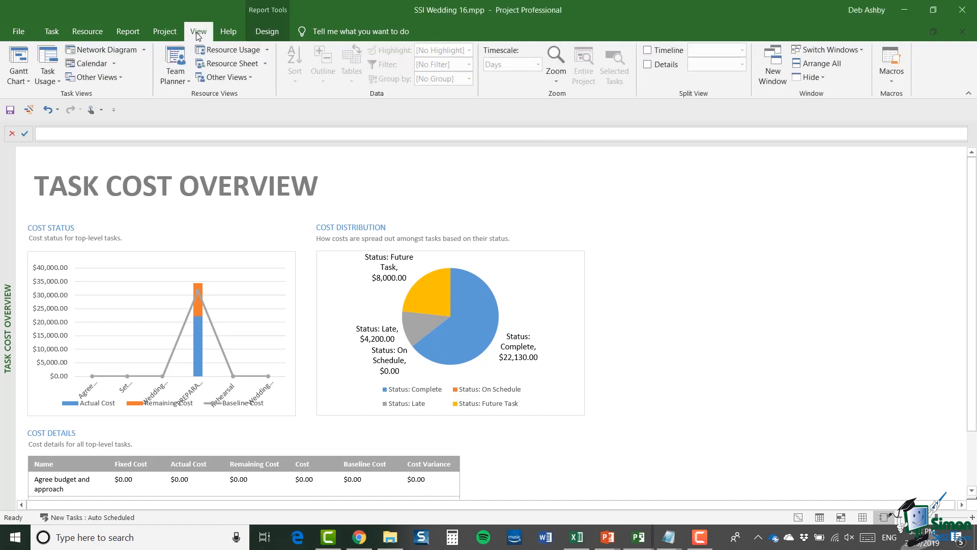
{"action": "left_click", "coordinate": [116, 80]}
{"action": "left_click", "coordinate": [115, 185]}
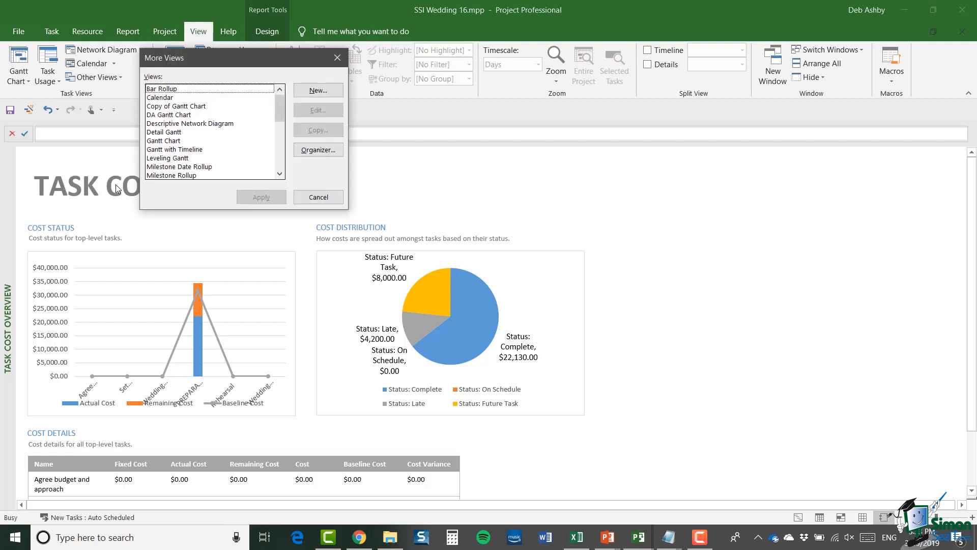
{"action": "left_click", "coordinate": [165, 115]}
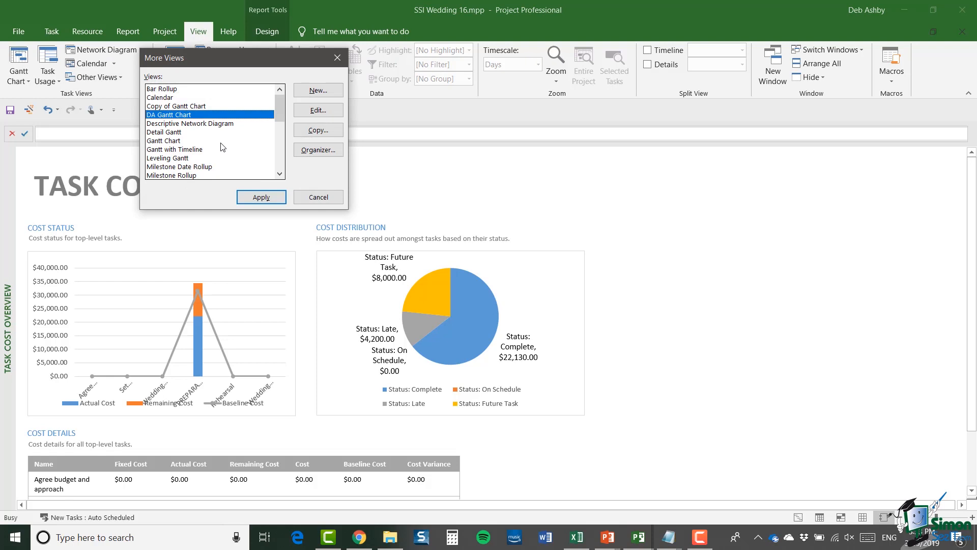
{"action": "left_click", "coordinate": [261, 197]}
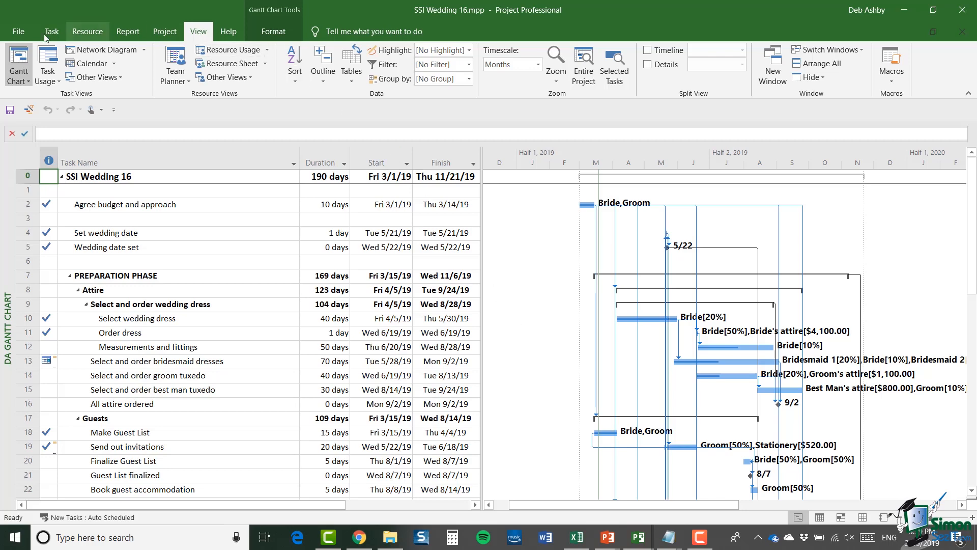
- Open the Organizer from the File Info page and move its dialog up into view
{"action": "left_click", "coordinate": [17, 33]}
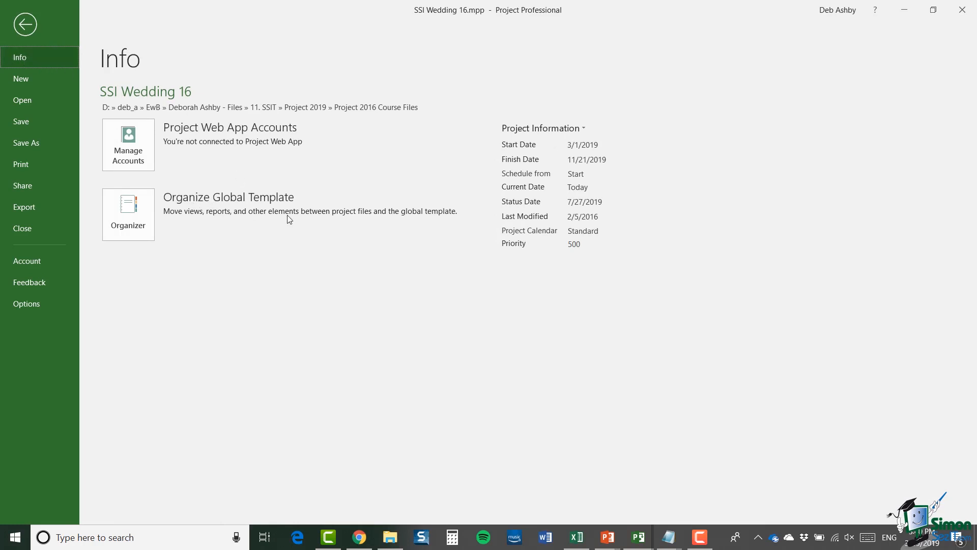
{"action": "left_click", "coordinate": [135, 217]}
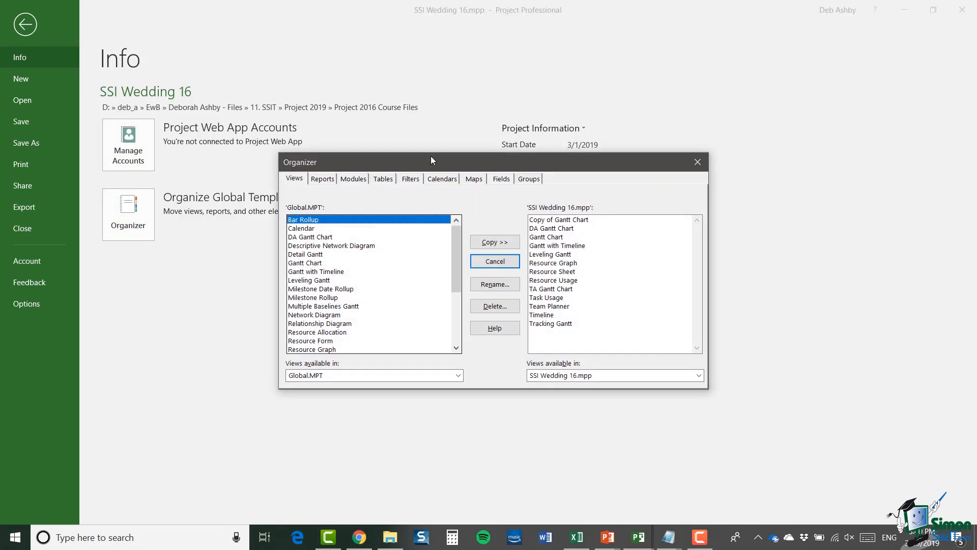
{"action": "left_click_drag", "start_coordinate": [431, 156], "coordinate": [431, 144]}
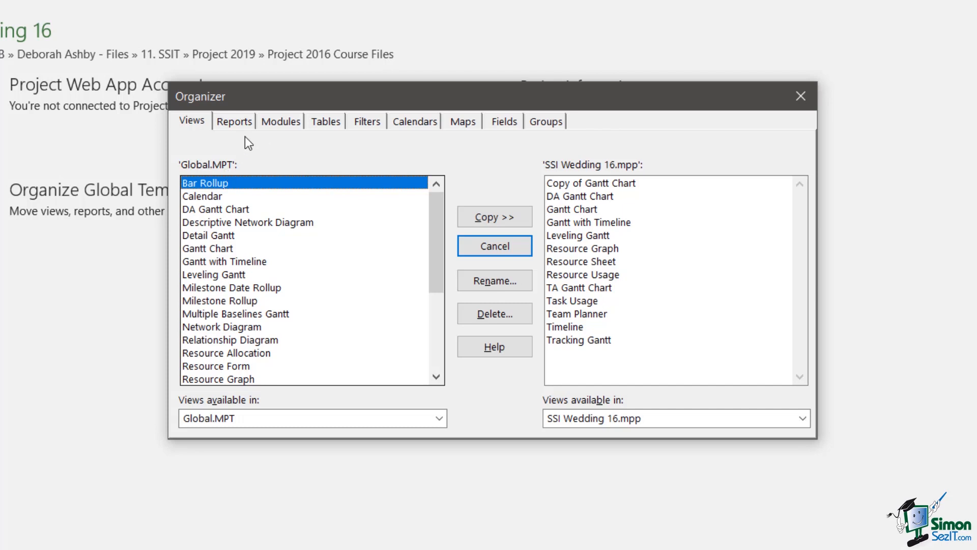
{"action": "left_click", "coordinate": [235, 123]}
{"action": "left_click", "coordinate": [275, 123]}
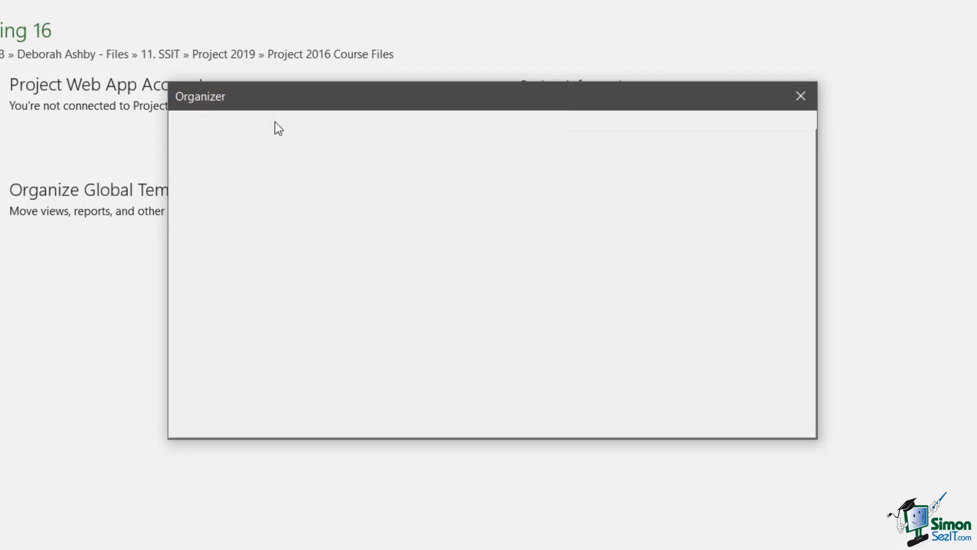
{"action": "left_click", "coordinate": [322, 122]}
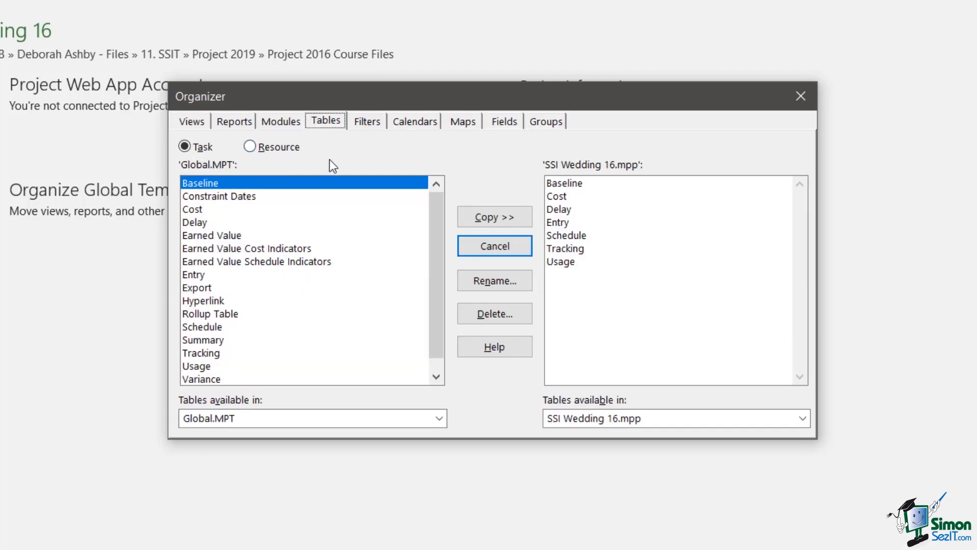
{"action": "left_click", "coordinate": [189, 122]}
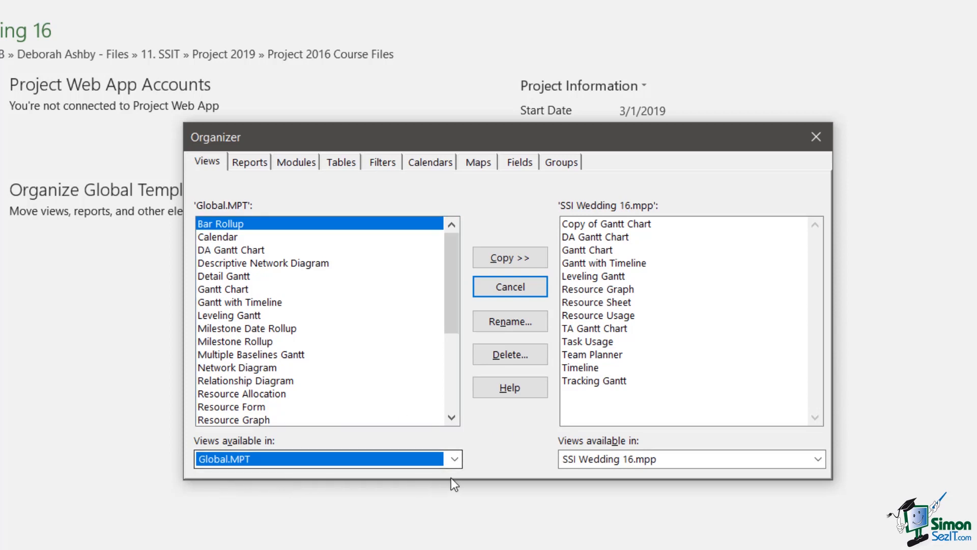
- After trying Exercise-08, set the left list to SSI Wedding 16.mpp and select DA Gantt Chart
{"action": "left_click", "coordinate": [454, 460]}
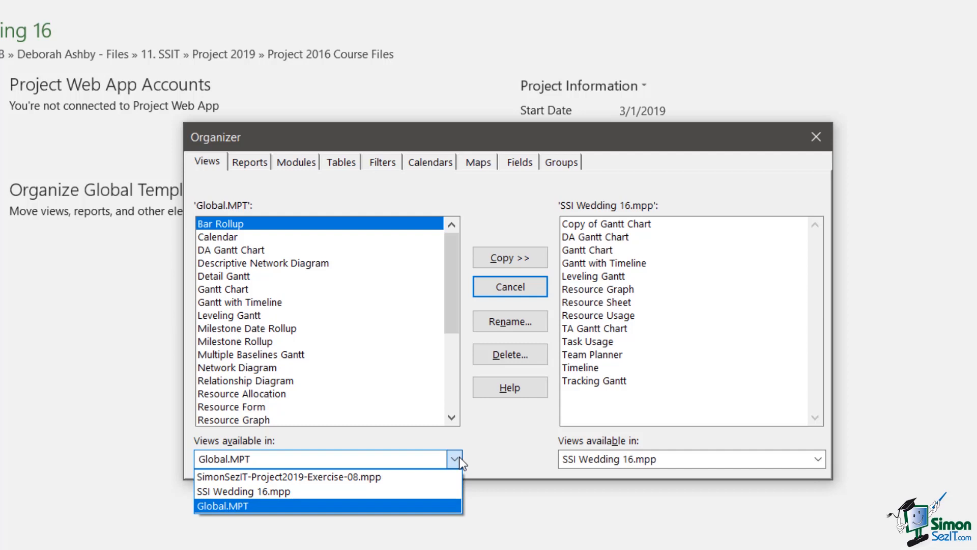
{"action": "left_click", "coordinate": [439, 472]}
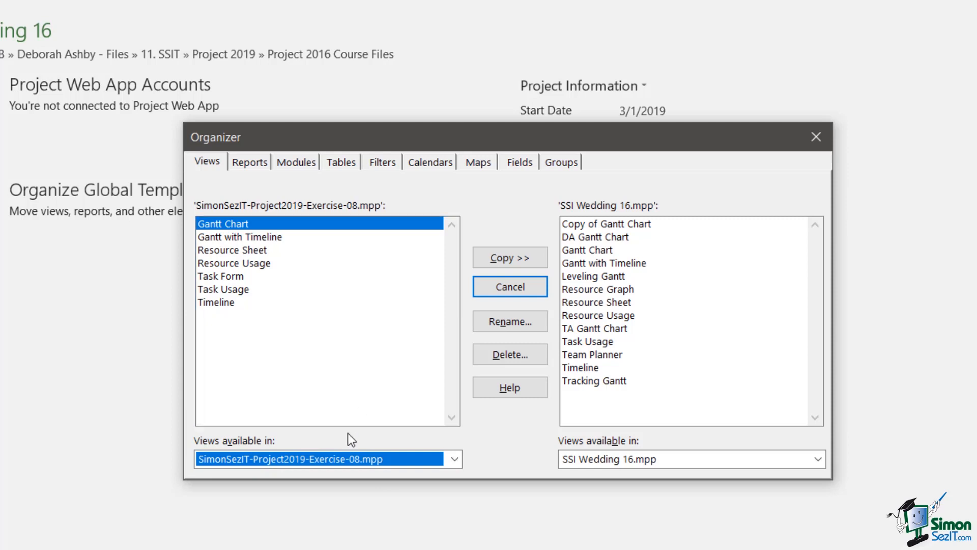
{"action": "left_click", "coordinate": [454, 459]}
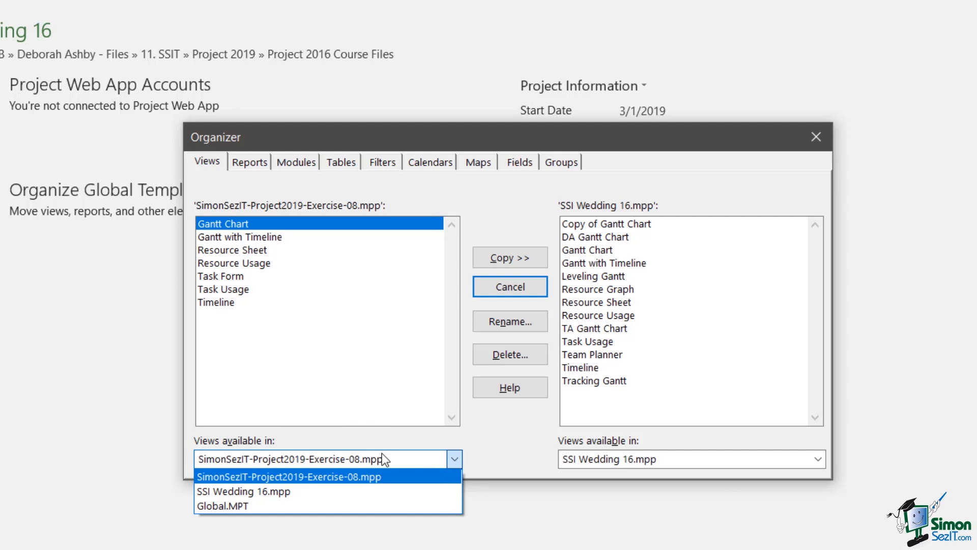
{"action": "left_click", "coordinate": [297, 491]}
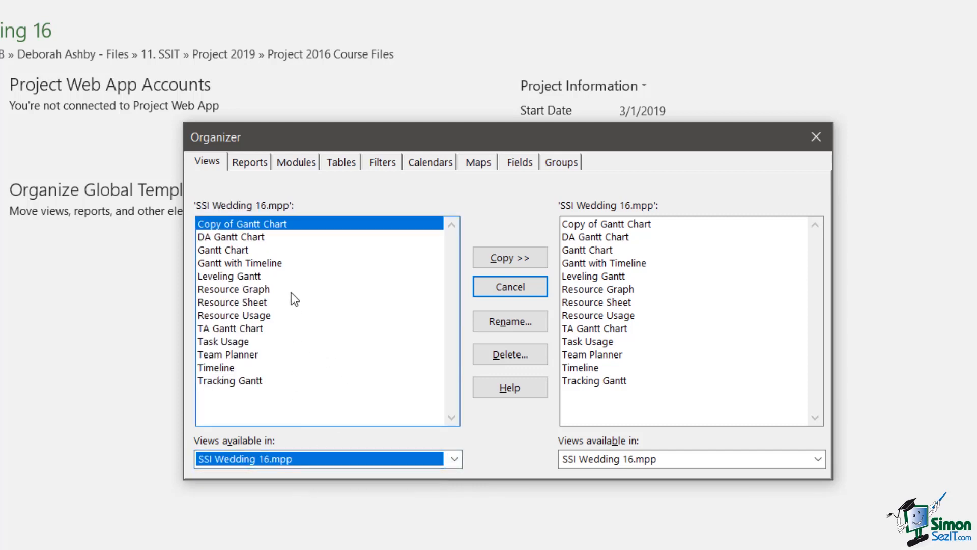
{"action": "left_click", "coordinate": [225, 238]}
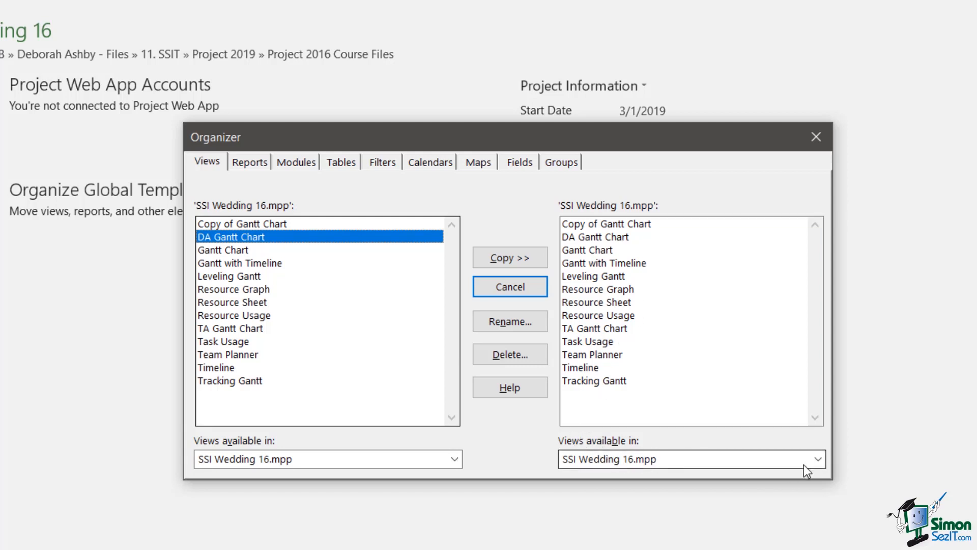
- Target SimonSezIT-Project2019-Exercise-08.mpp on the right, copy DA Gantt Chart across, and close the Organizer
{"action": "left_click", "coordinate": [817, 458]}
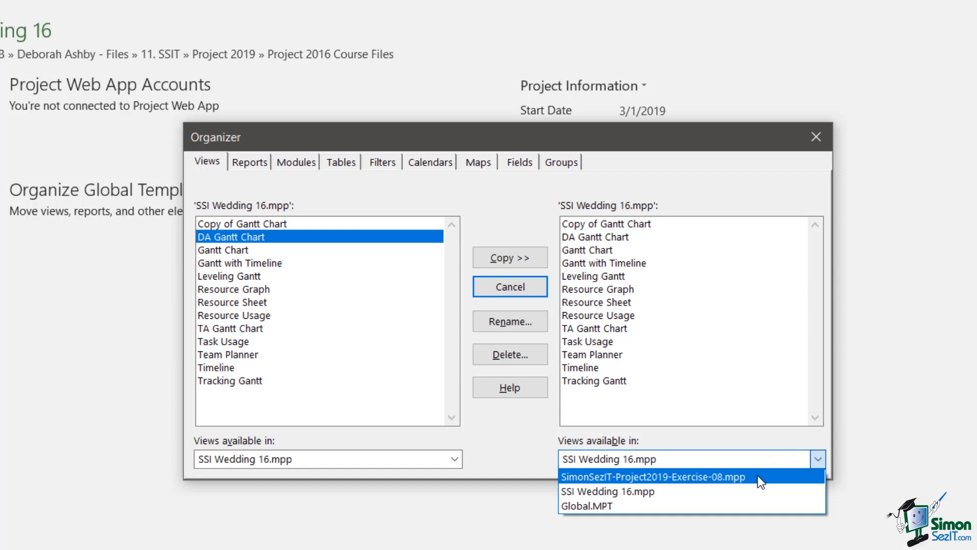
{"action": "left_click", "coordinate": [758, 477]}
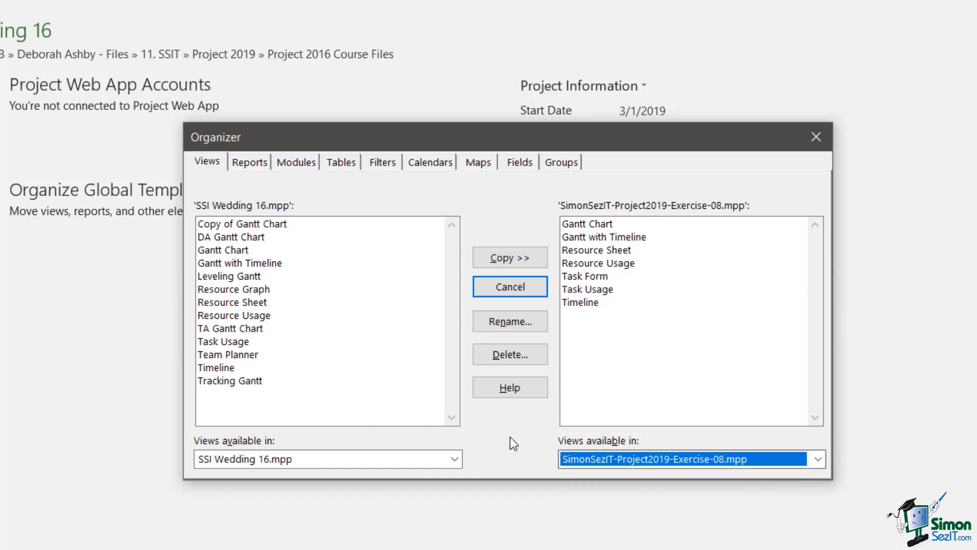
{"action": "left_click", "coordinate": [227, 238]}
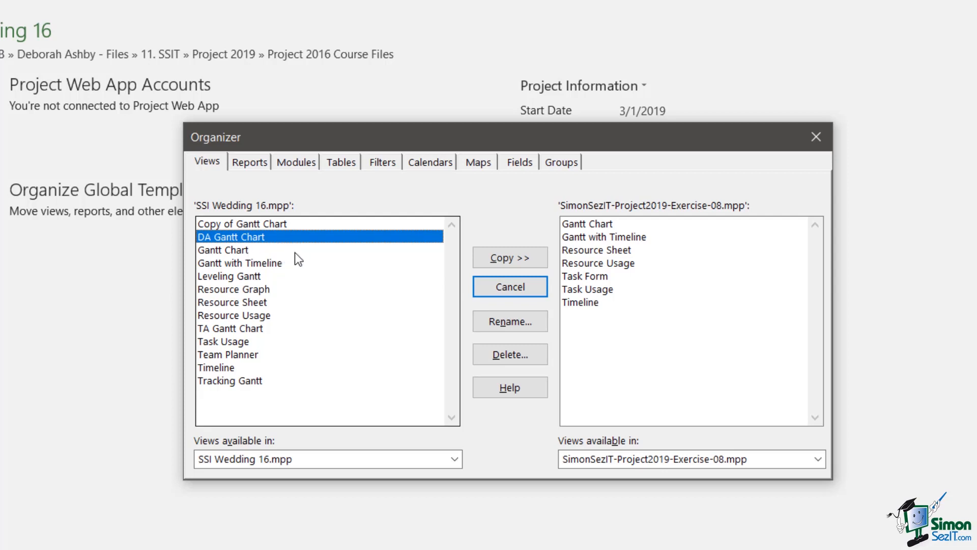
{"action": "left_click", "coordinate": [513, 258]}
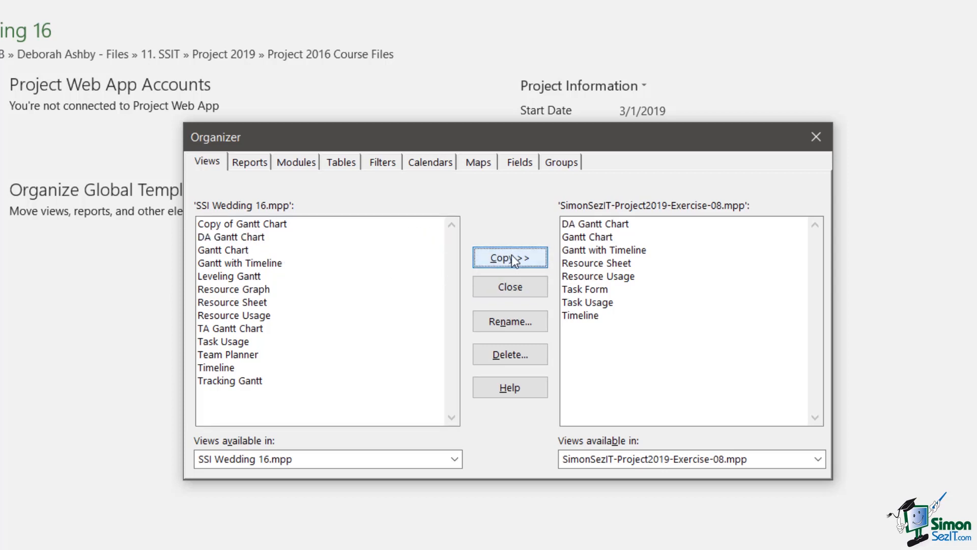
{"action": "left_click", "coordinate": [623, 224]}
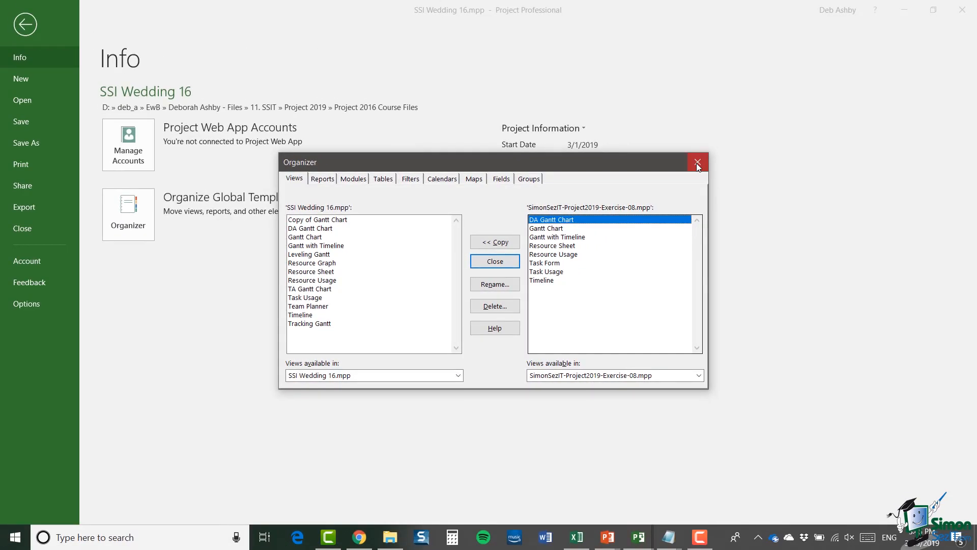
{"action": "left_click", "coordinate": [697, 163]}
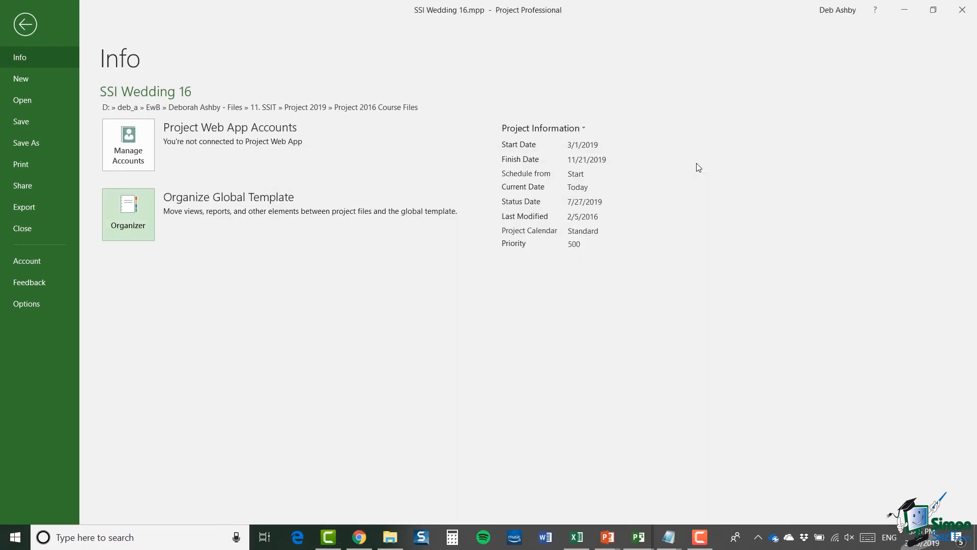
- Switch to the SimonSezIT-Project2019-Exercise-08 window and bring up its More Views list
{"action": "left_click", "coordinate": [25, 25]}
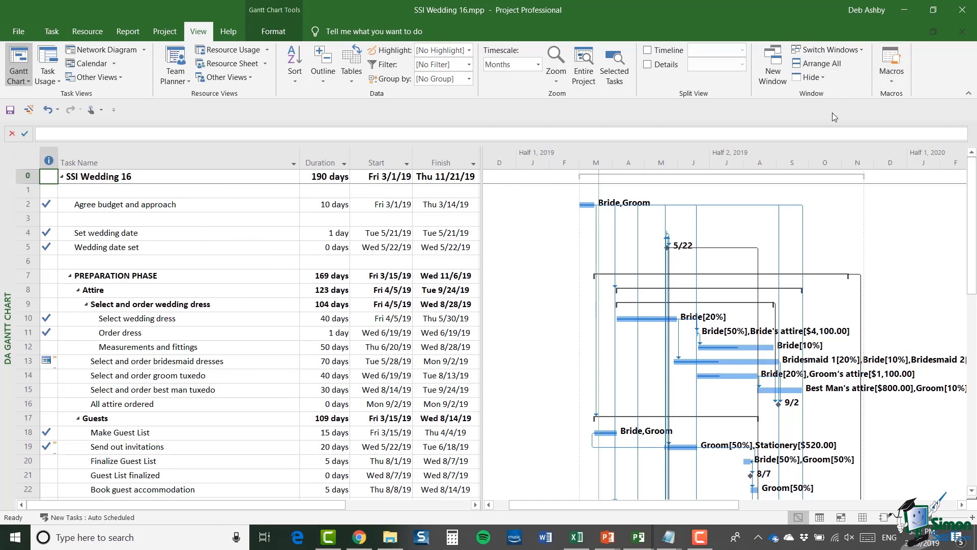
{"action": "left_click", "coordinate": [857, 47]}
{"action": "left_click", "coordinate": [853, 65]}
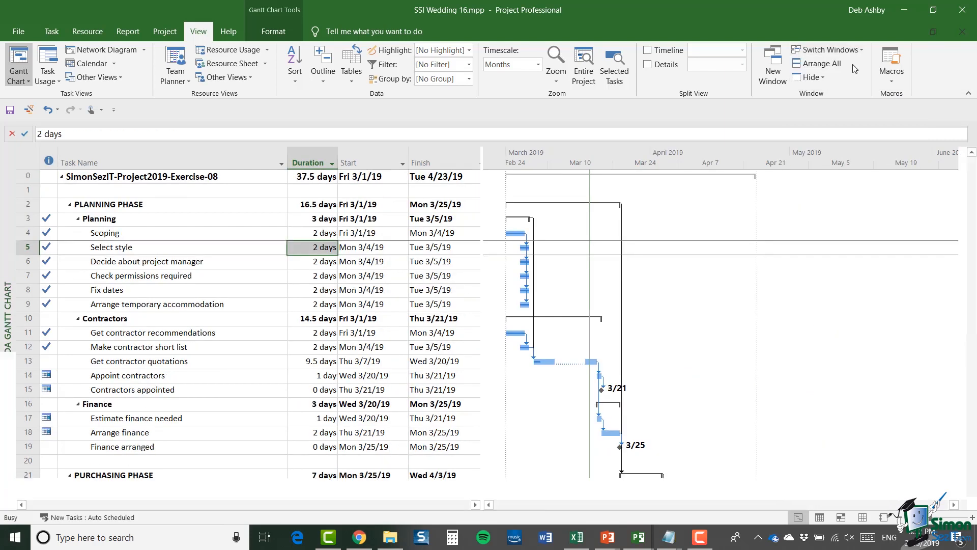
{"action": "left_click", "coordinate": [111, 76]}
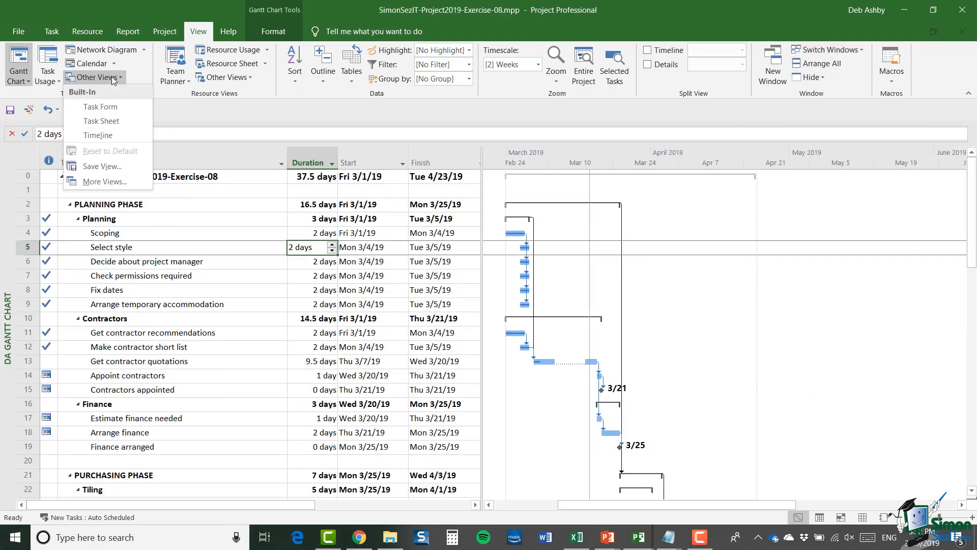
{"action": "left_click", "coordinate": [104, 181]}
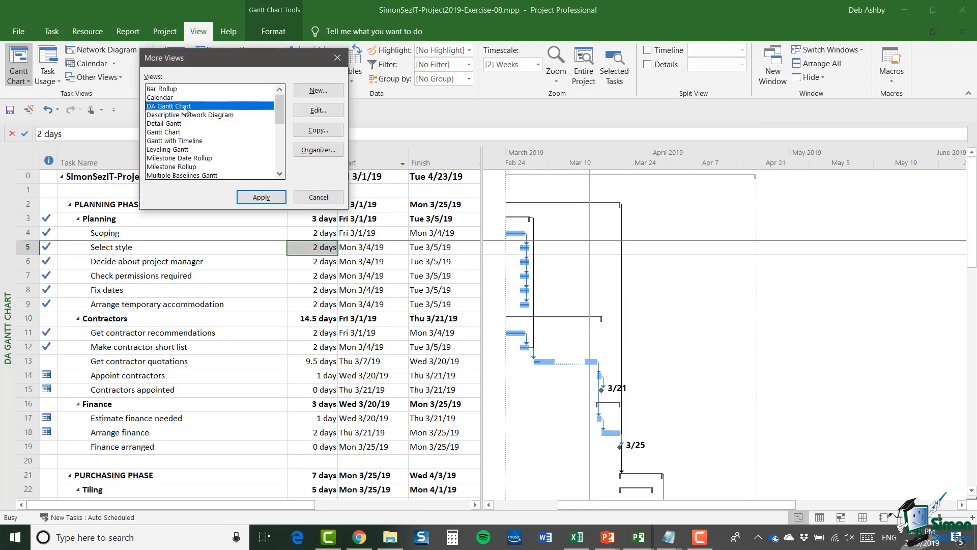
- Apply DA Gantt Chart to Exercise-08, then switch back to the standard Gantt Chart view
{"action": "left_click", "coordinate": [262, 198]}
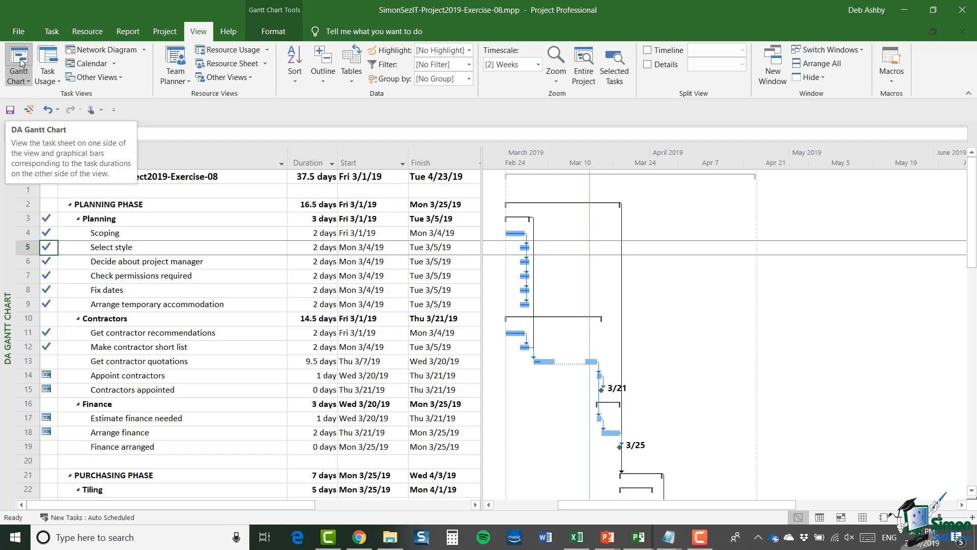
{"action": "left_click", "coordinate": [118, 78]}
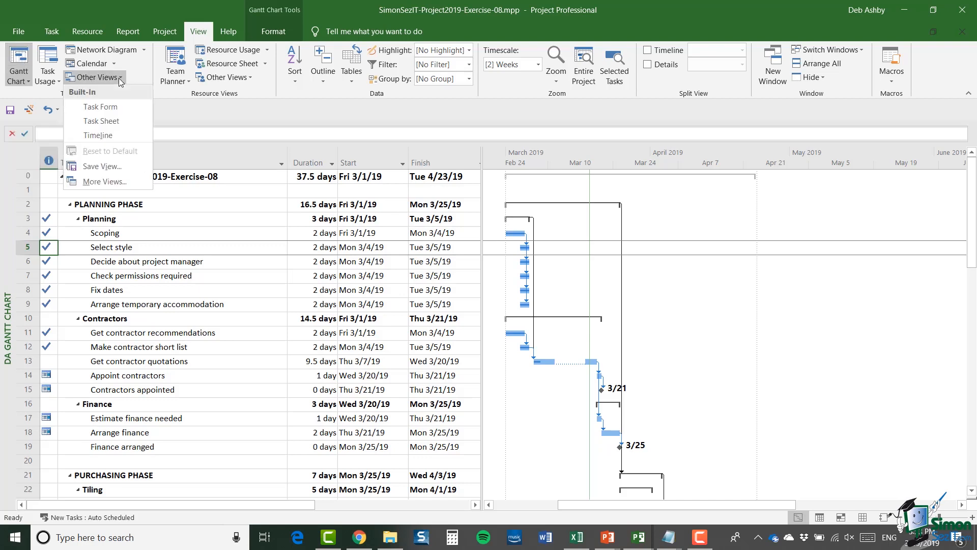
{"action": "left_click", "coordinate": [112, 181]}
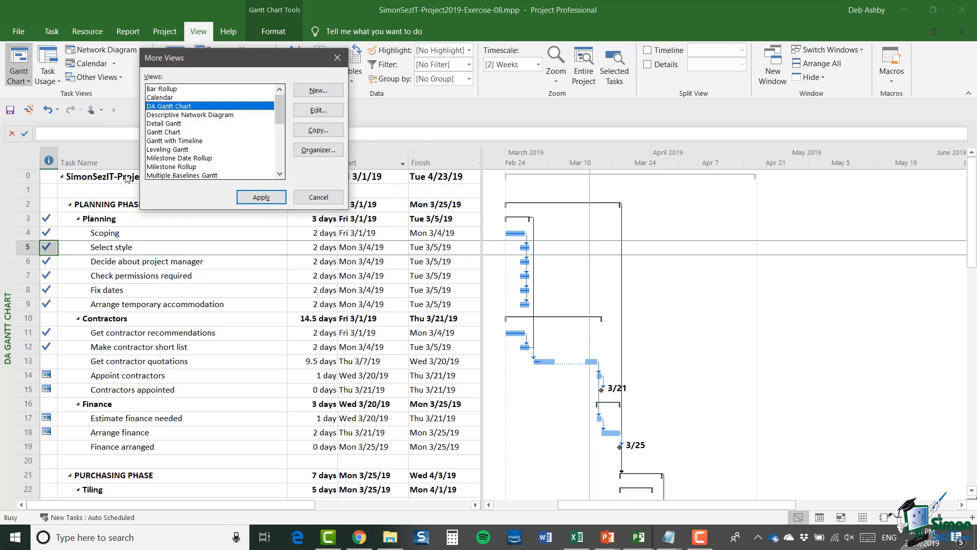
{"action": "left_click", "coordinate": [198, 133]}
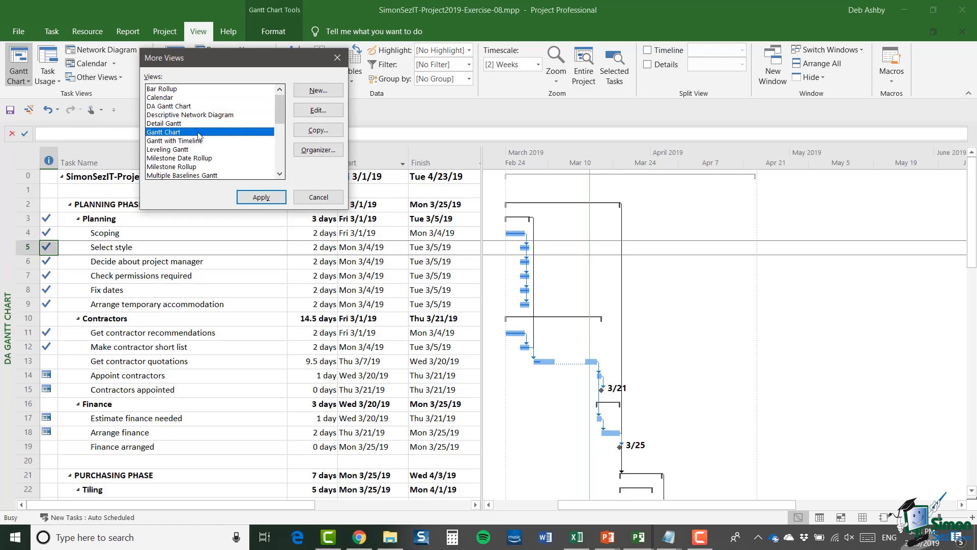
{"action": "left_click", "coordinate": [262, 197]}
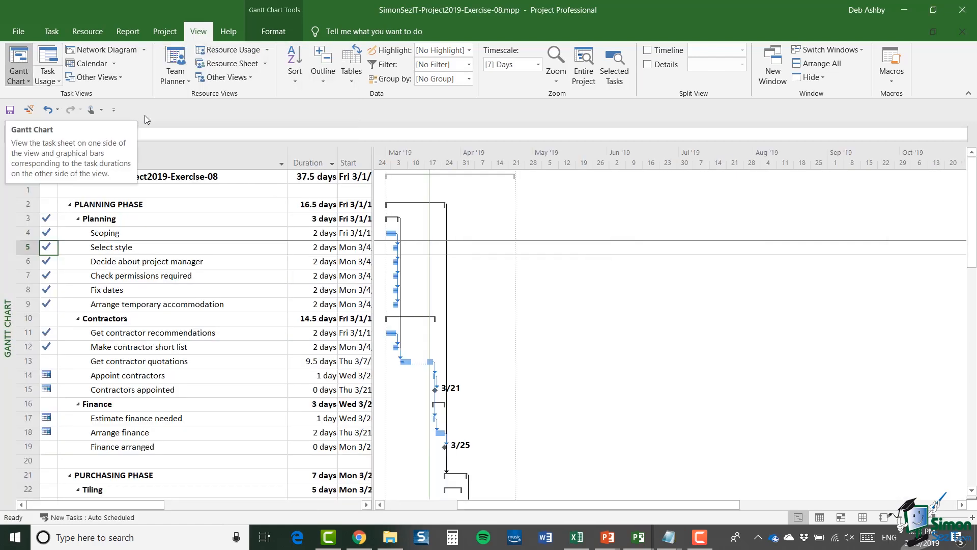
- In the Organizer, delete DA Gantt Chart from the Exercise-08 project's views, confirming Yes, and close it
{"action": "left_click", "coordinate": [18, 31]}
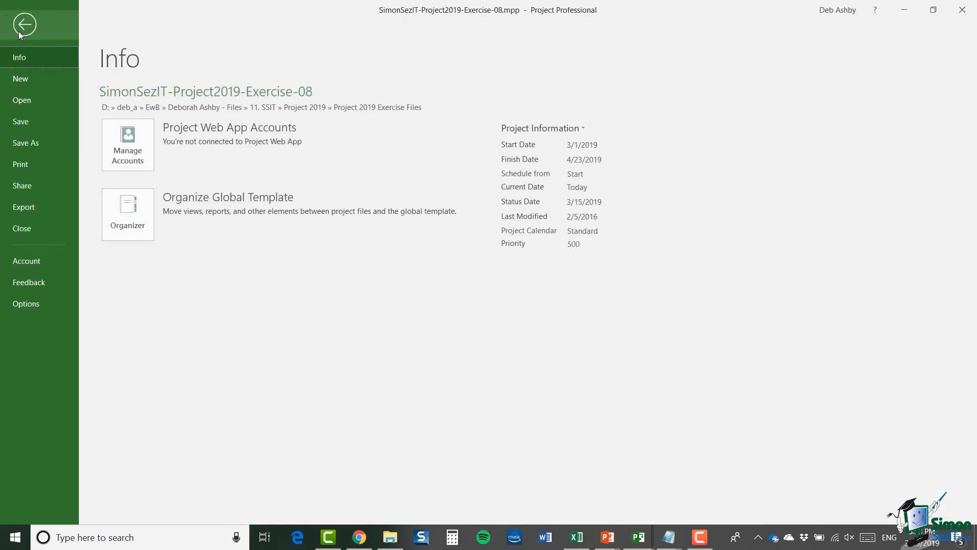
{"action": "left_click", "coordinate": [124, 206]}
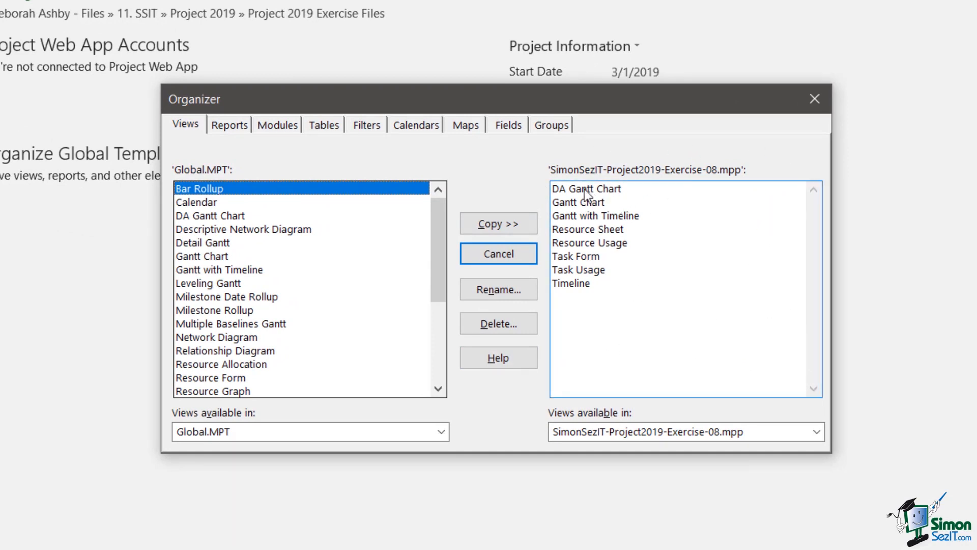
{"action": "left_click", "coordinate": [620, 188]}
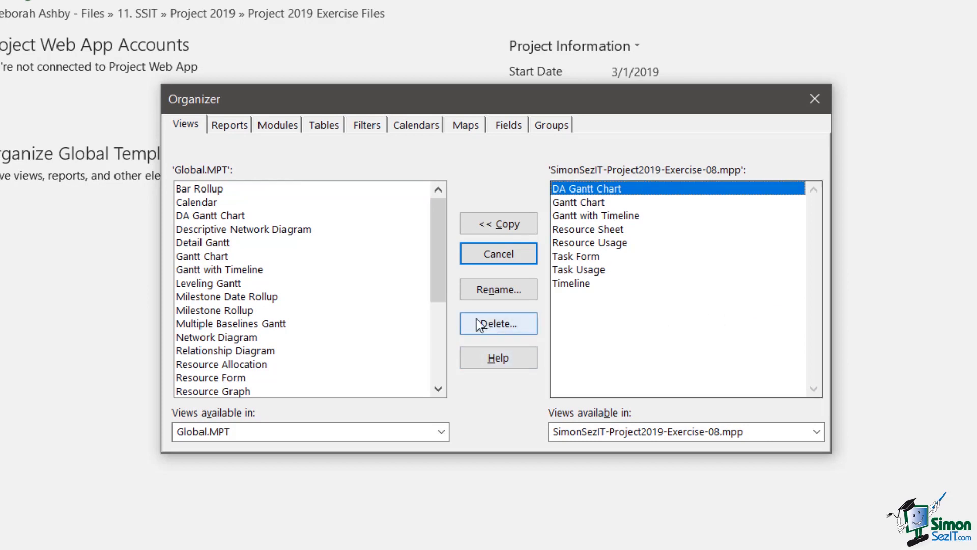
{"action": "left_click", "coordinate": [501, 325]}
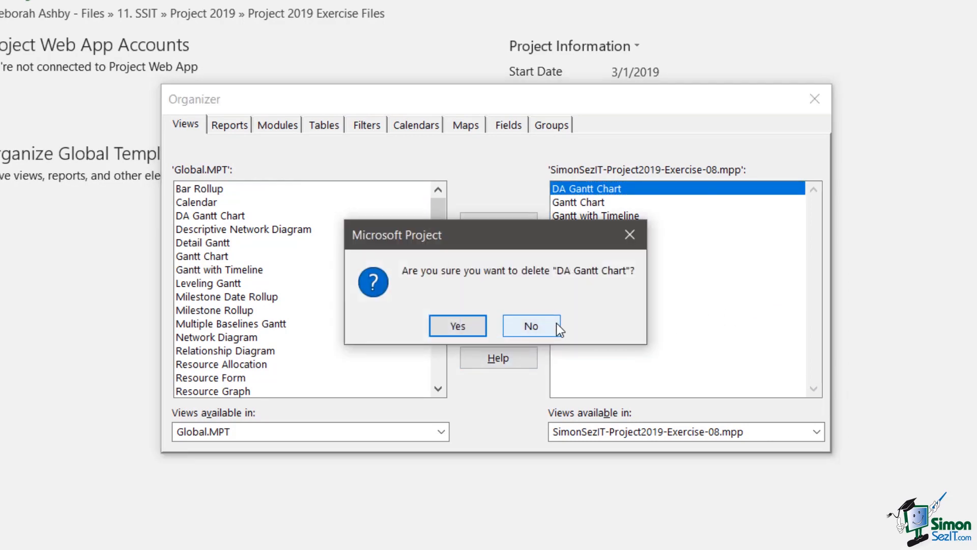
{"action": "left_click", "coordinate": [457, 326]}
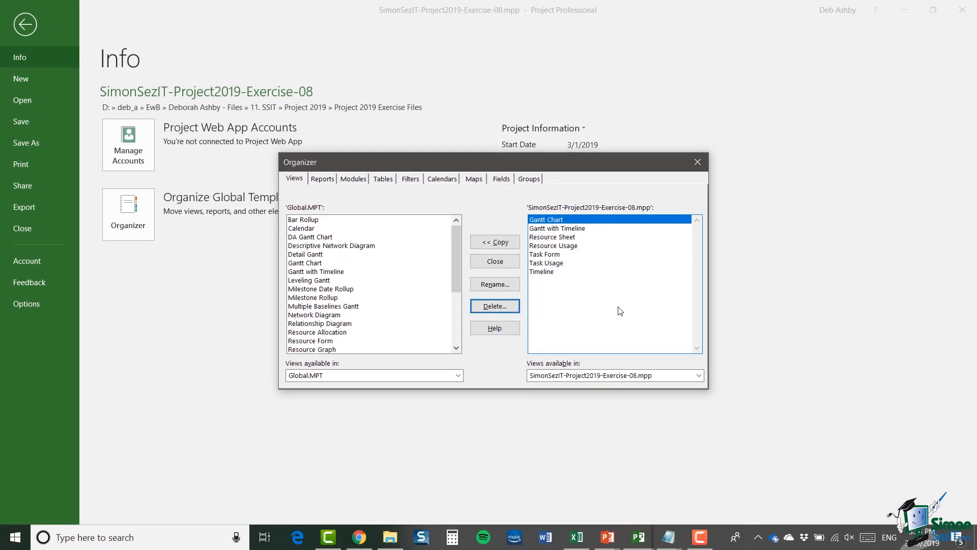
{"action": "left_click", "coordinate": [696, 163]}
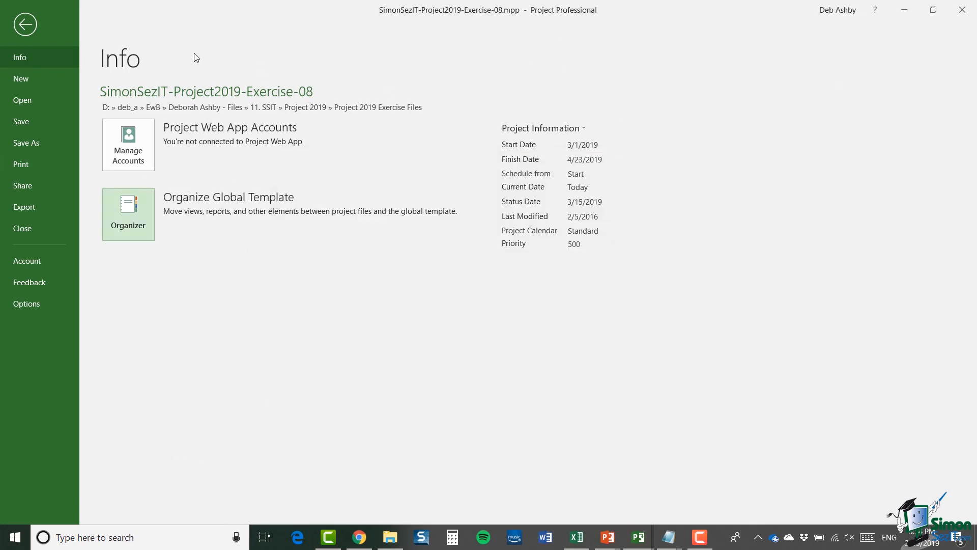
- Return to the Exercise-08 schedule and check that More Views still lists DA Gantt Chart
{"action": "left_click", "coordinate": [25, 24]}
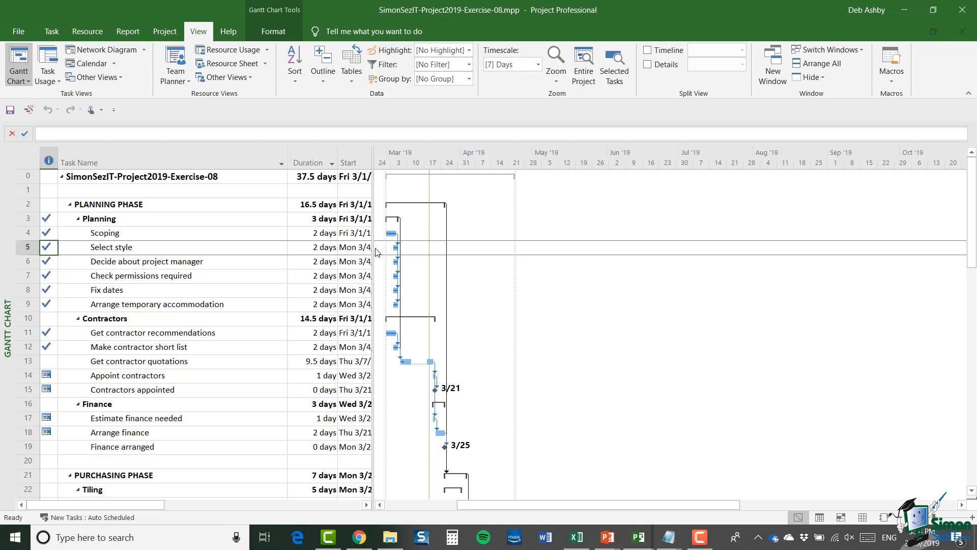
{"action": "left_click", "coordinate": [120, 80]}
{"action": "left_click", "coordinate": [121, 178]}
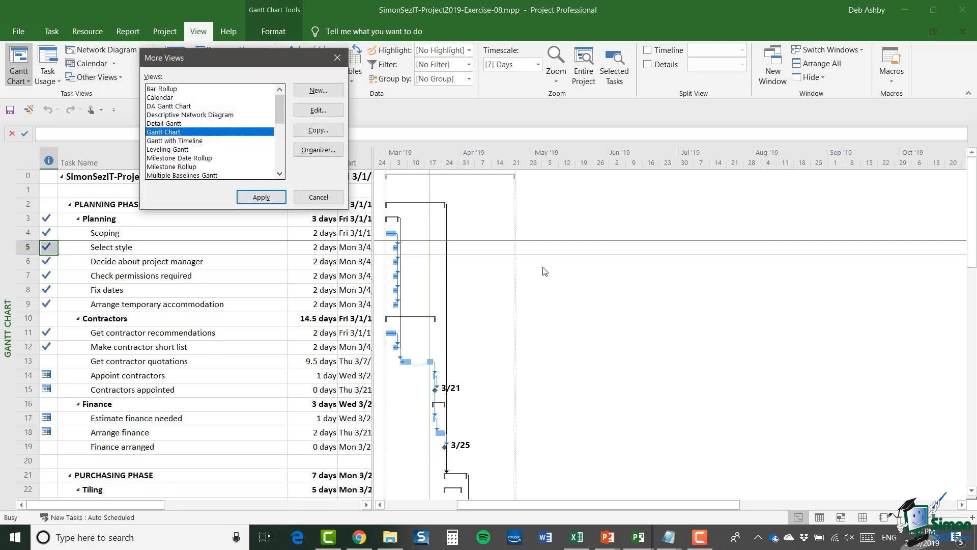
{"action": "left_click", "coordinate": [157, 106]}
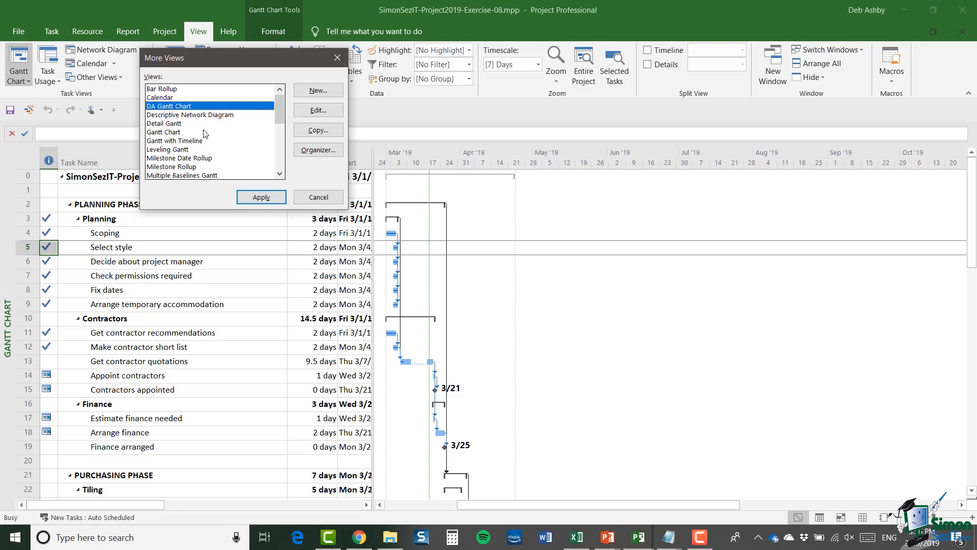
- Cancel the More Views dialog without applying any view
{"action": "left_click", "coordinate": [317, 198]}
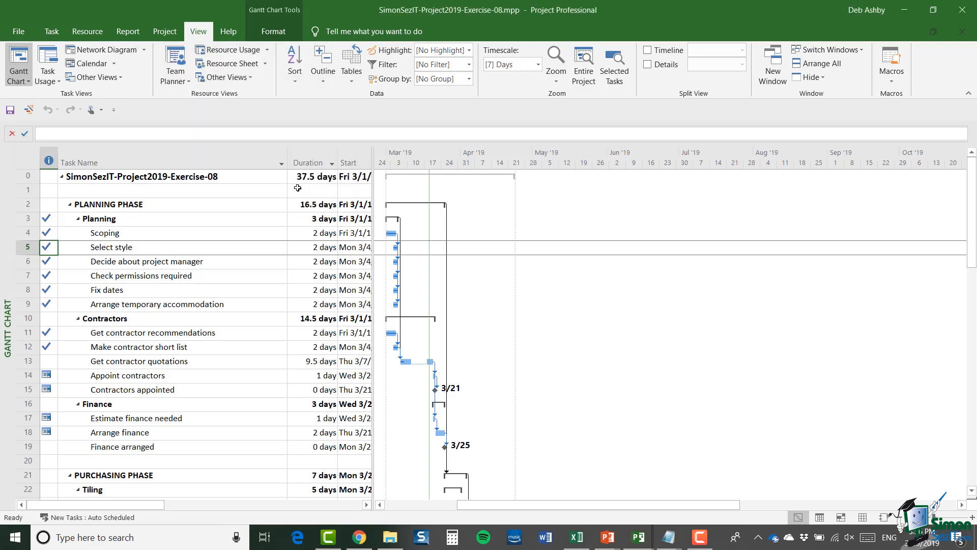
- In the Organizer, delete DA Gantt Chart from the Global.MPT list, confirm, and return to the schedule
{"action": "left_click", "coordinate": [15, 32]}
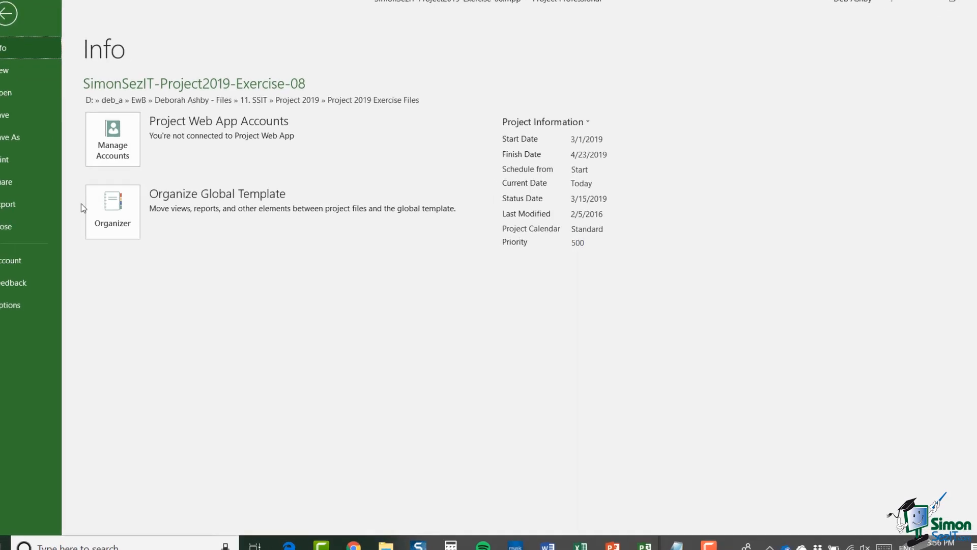
{"action": "left_click", "coordinate": [112, 209]}
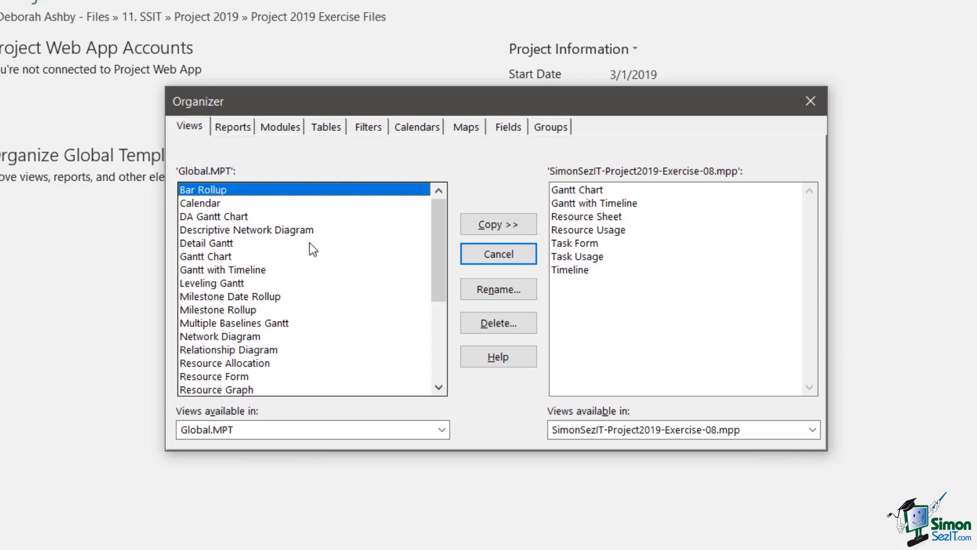
{"action": "left_click", "coordinate": [204, 219]}
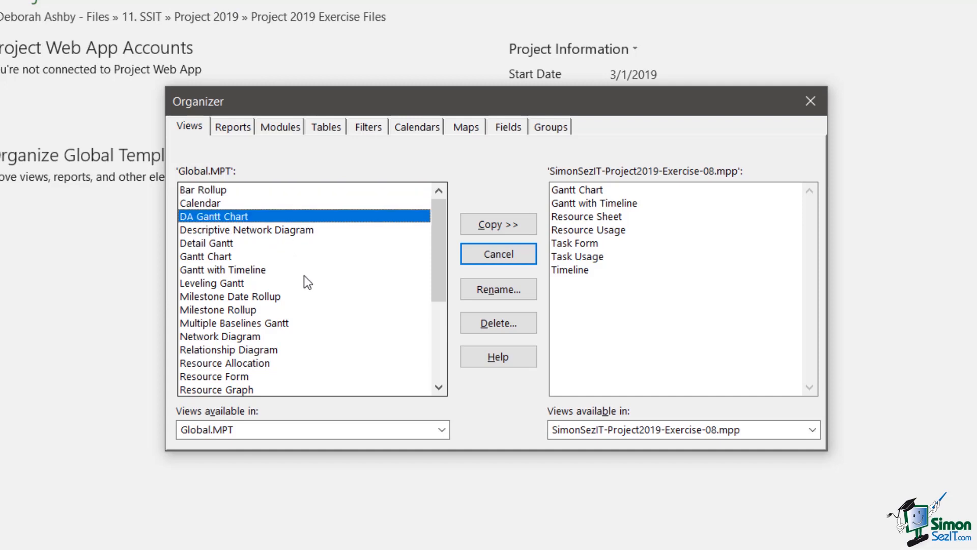
{"action": "left_click", "coordinate": [494, 320]}
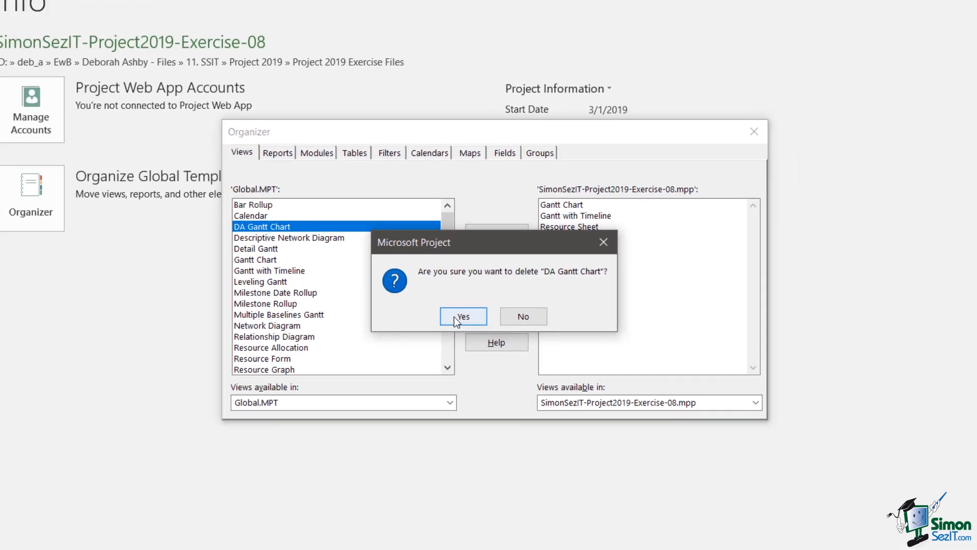
{"action": "left_click", "coordinate": [446, 322]}
{"action": "left_click", "coordinate": [699, 162]}
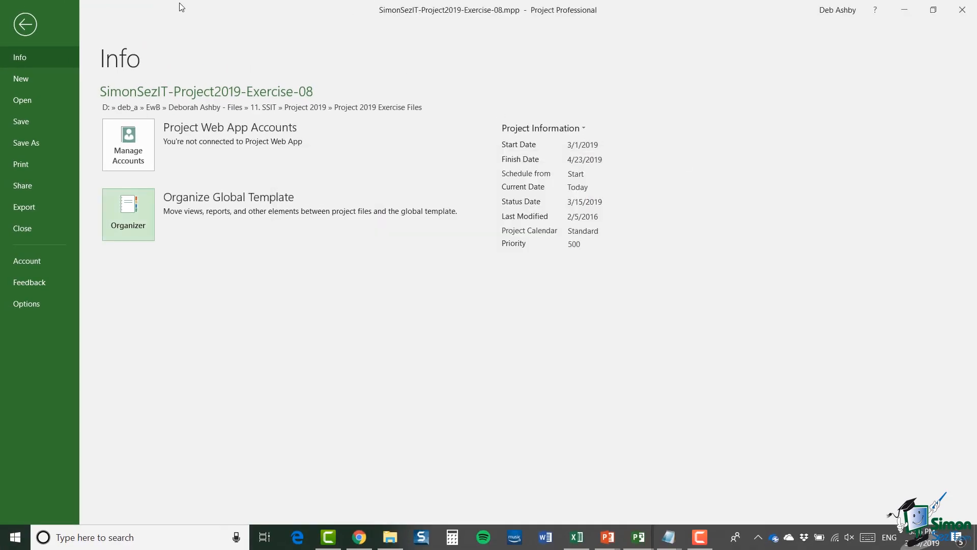
{"action": "left_click", "coordinate": [25, 24]}
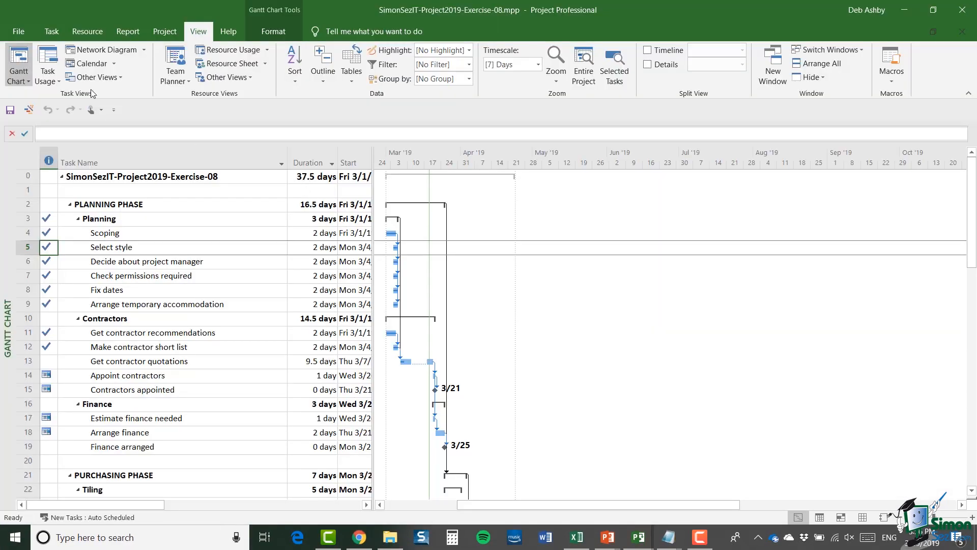
- Reopen More Views and look through the views list to confirm DA Gantt Chart is gone
{"action": "left_click", "coordinate": [115, 79]}
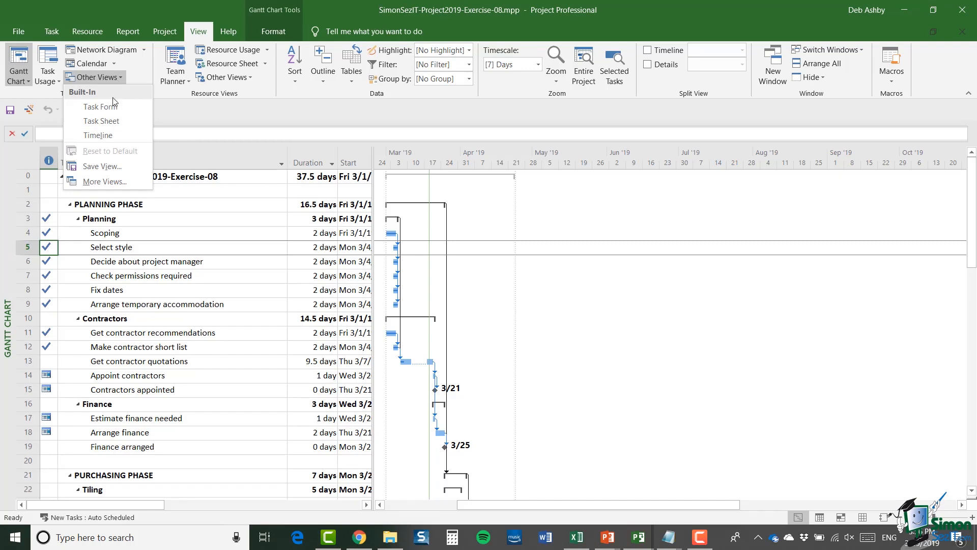
{"action": "left_click", "coordinate": [105, 180]}
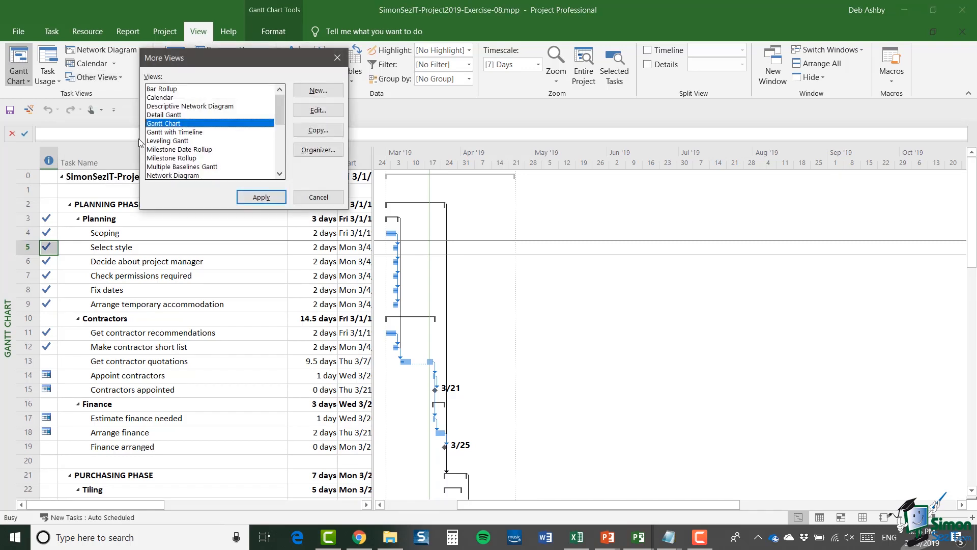
{"action": "mouse_move", "coordinate": [280, 105]}
{"action": "left_mouse_down"}
{"action": "mouse_move", "coordinate": [273, 142]}
{"action": "mouse_move", "coordinate": [283, 103]}
{"action": "left_mouse_up"}
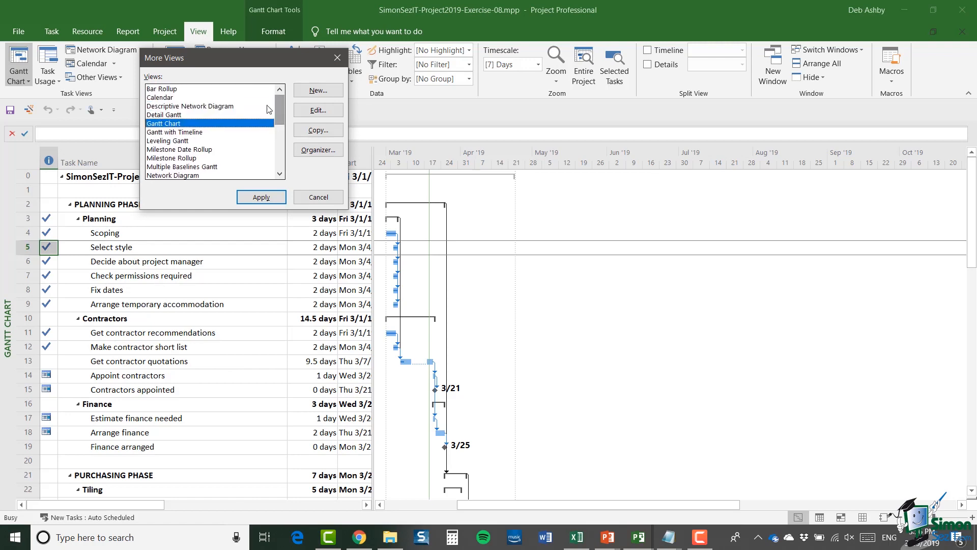